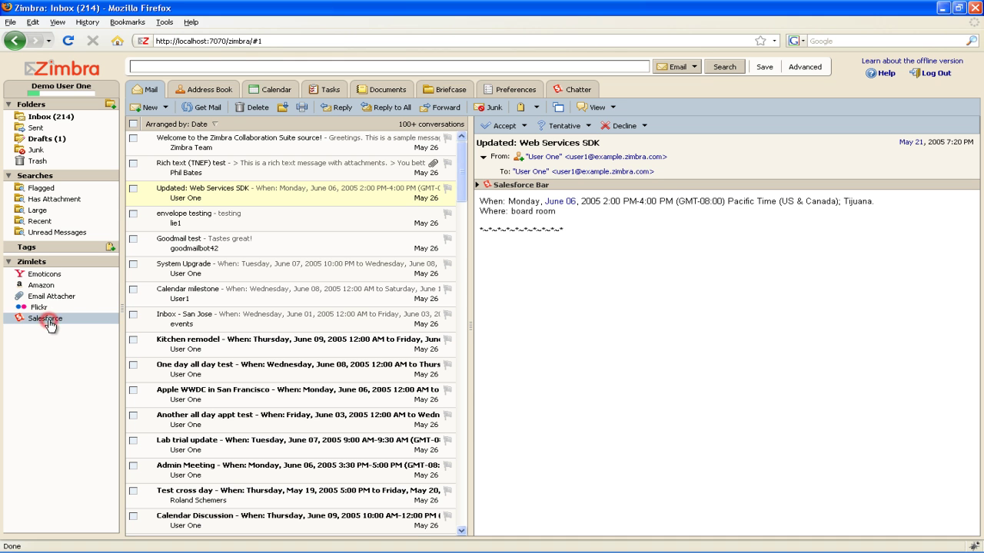
- Open the Zimbra Team welcome message and expand its Salesforce bar to show one matching contact and one lead
double_click(48, 322)
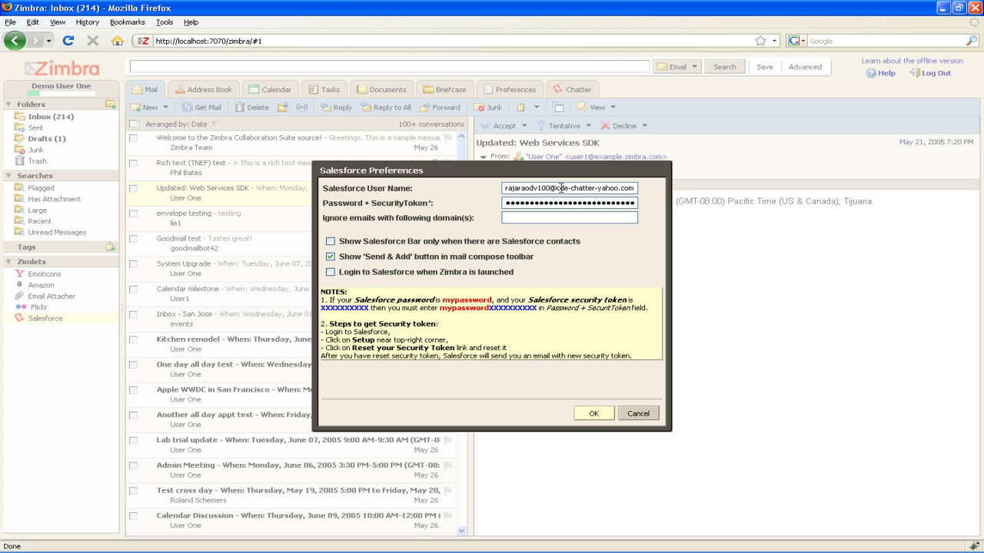
click(651, 414)
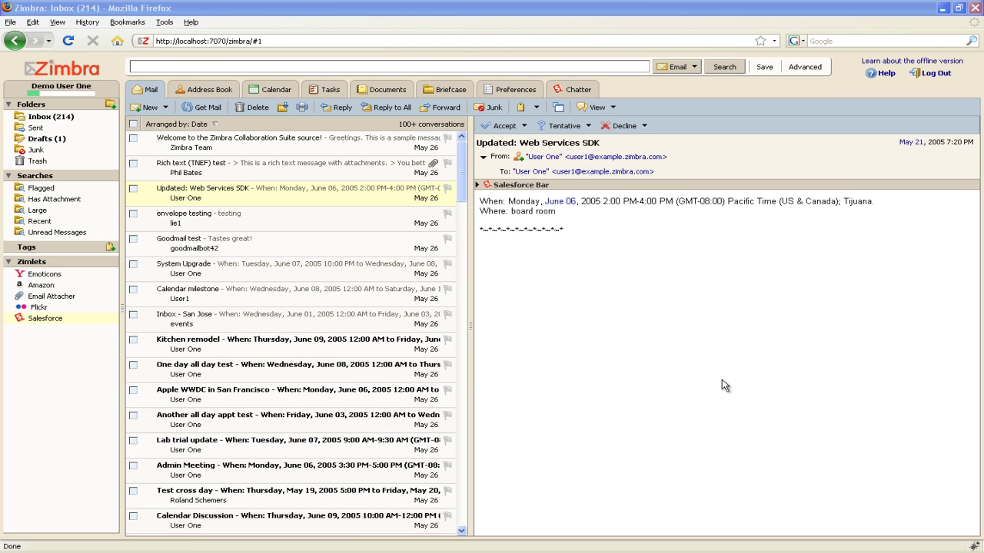
click(355, 151)
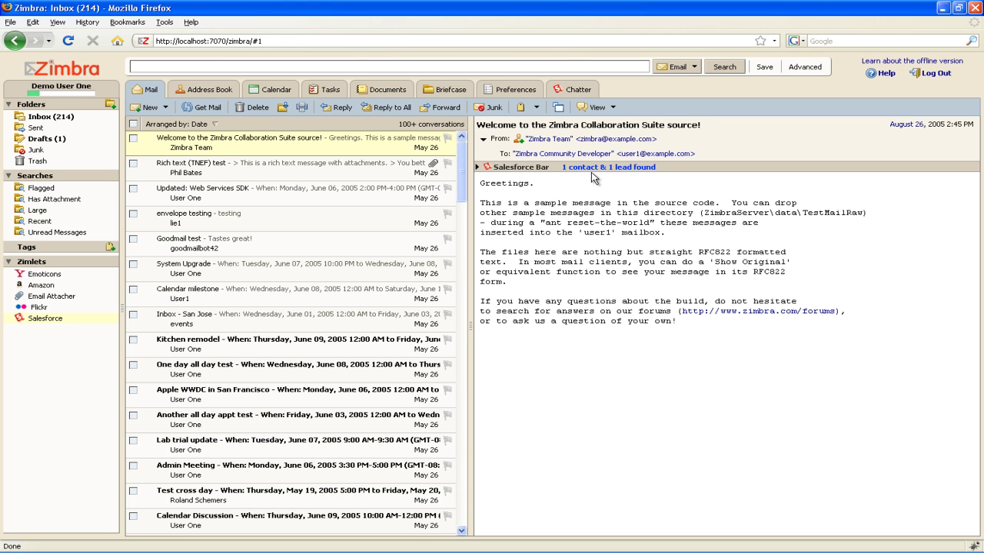
click(538, 170)
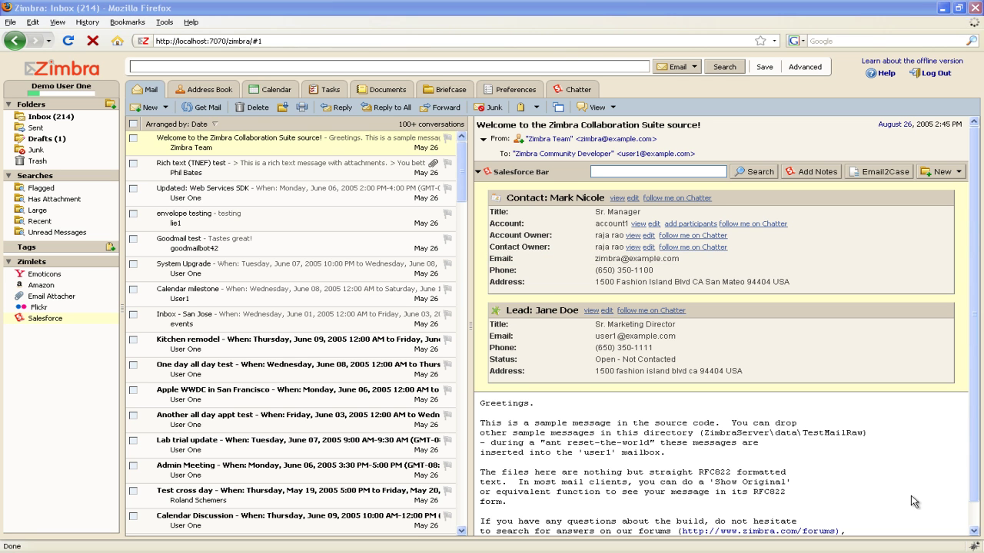
click(802, 174)
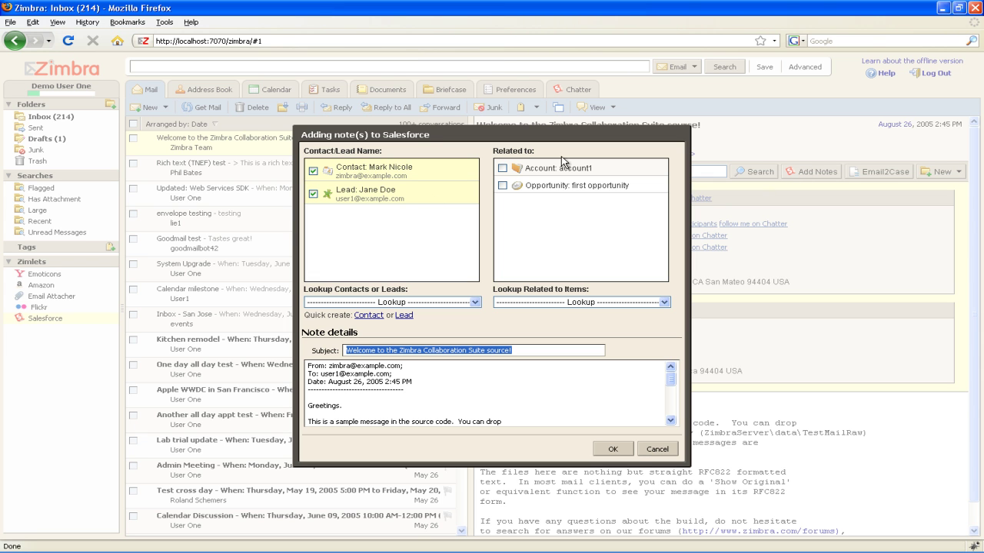
click(369, 315)
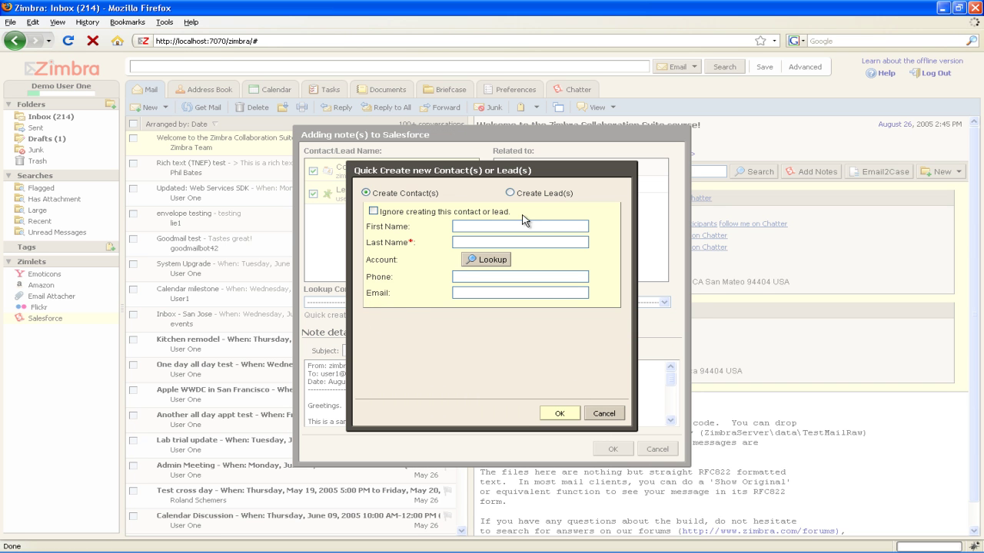
click(598, 406)
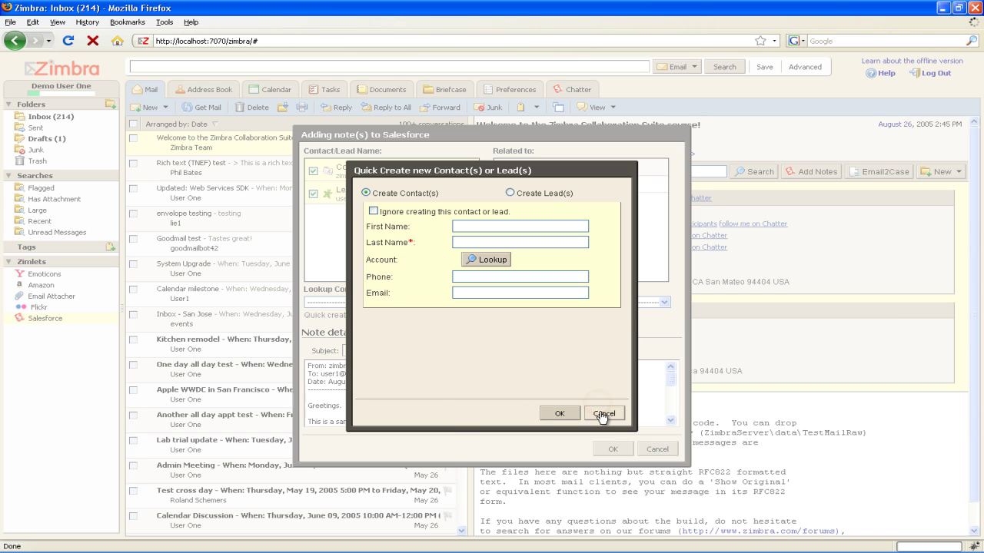
click(546, 302)
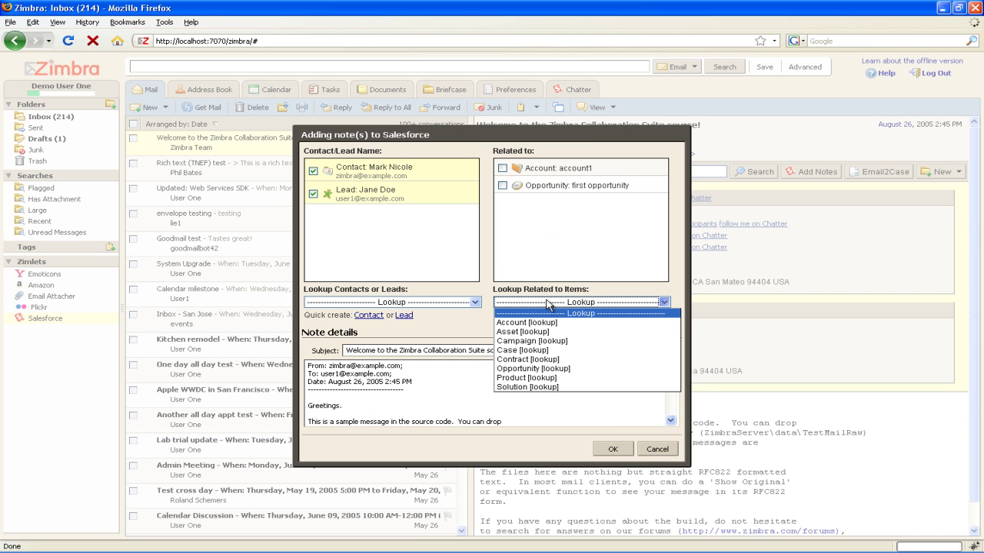
click(547, 350)
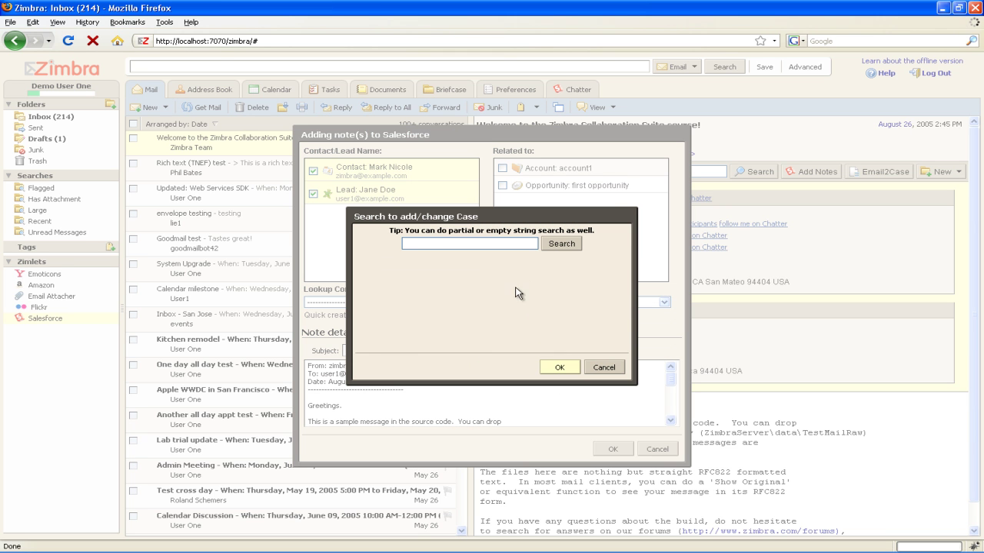
click(553, 245)
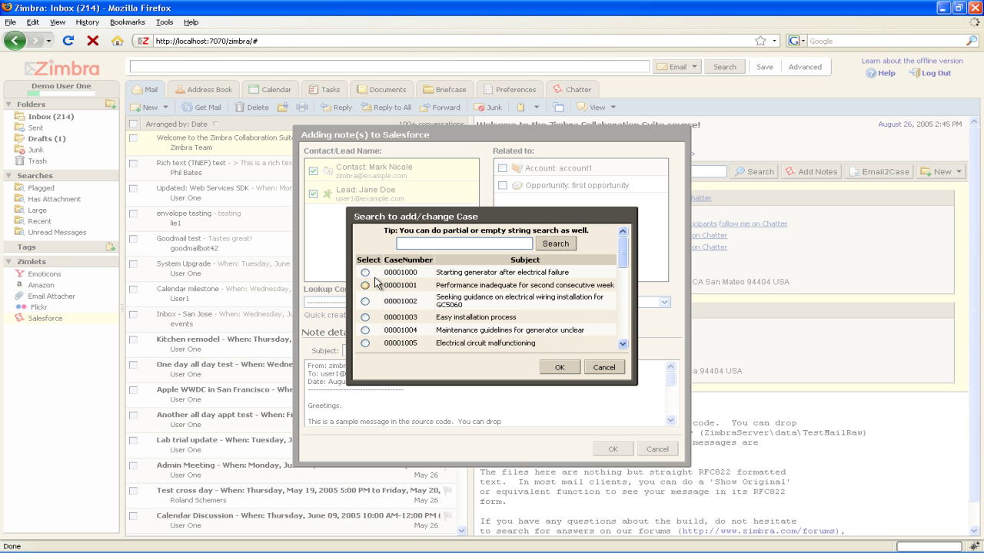
click(365, 272)
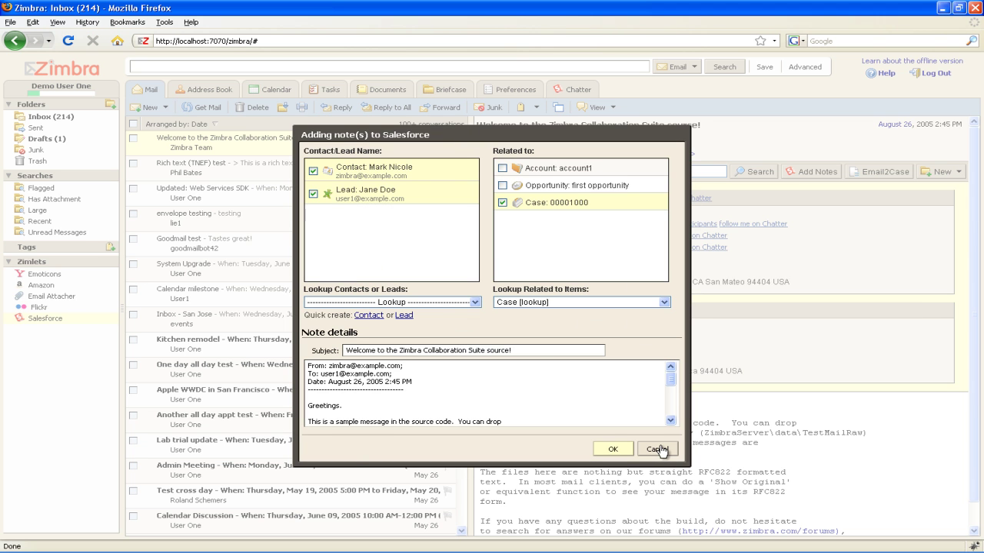
click(657, 450)
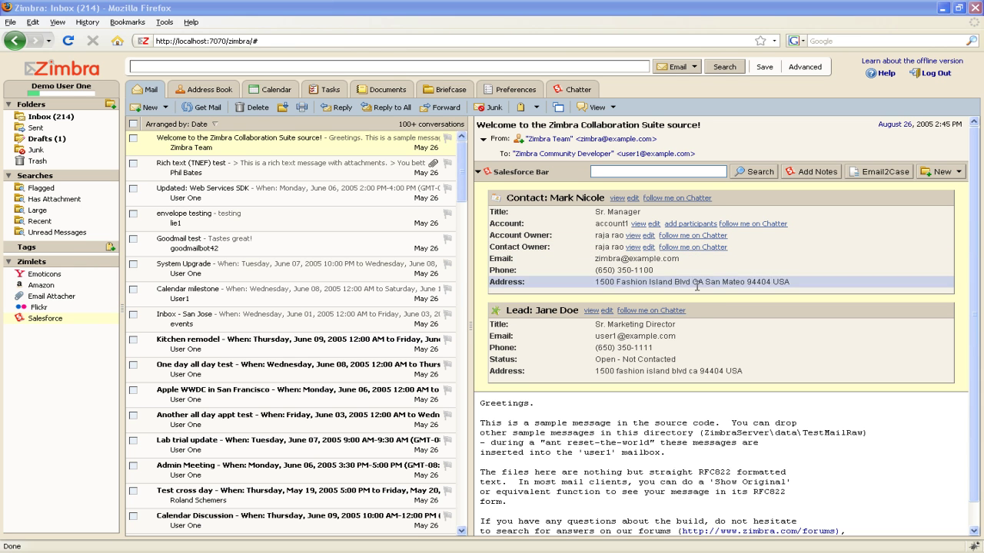
- Open the Drafts folder holding the 'SF Case: 00001026 Ccing not working properly' draft
click(46, 139)
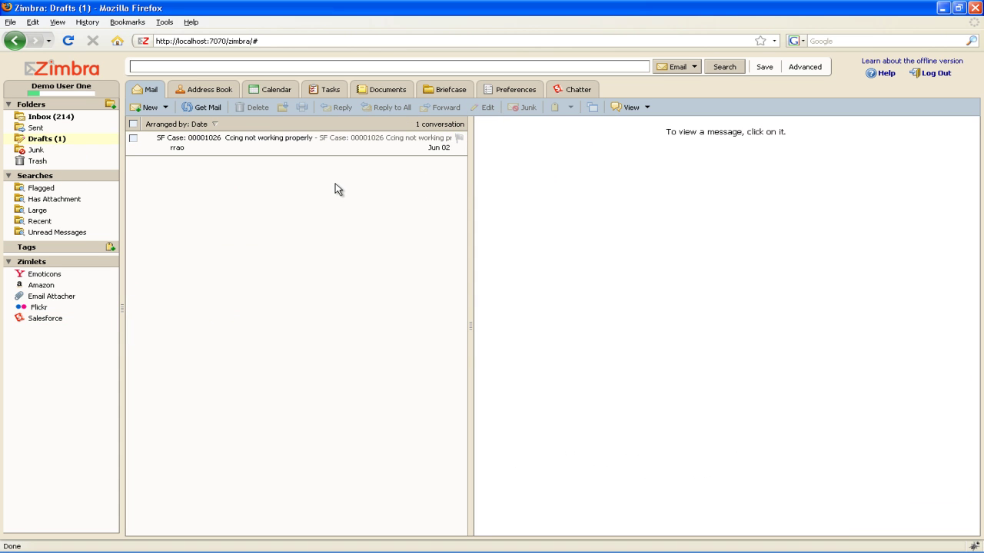
- Open the SF Case: 00001026 draft and show the case card with priority Medium and status New
click(316, 147)
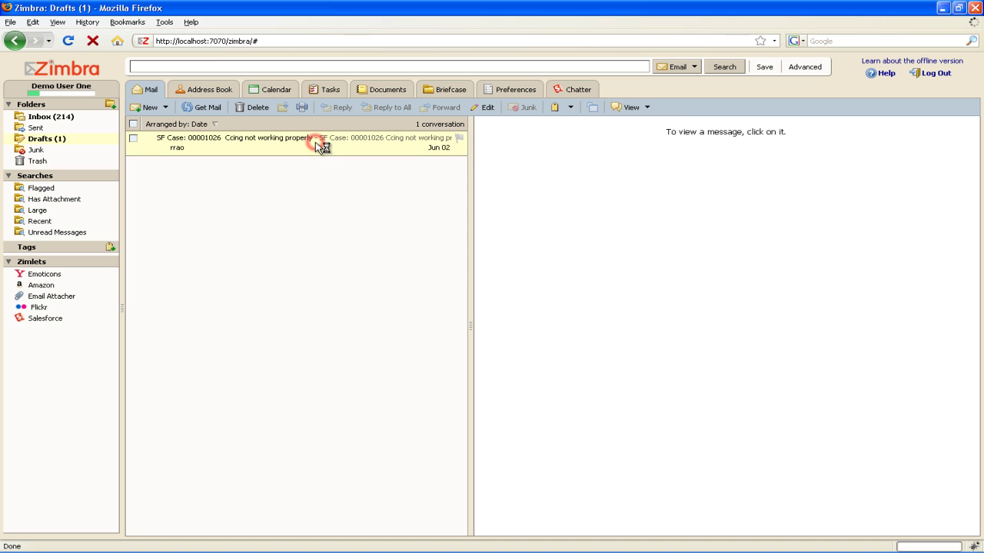
click(544, 227)
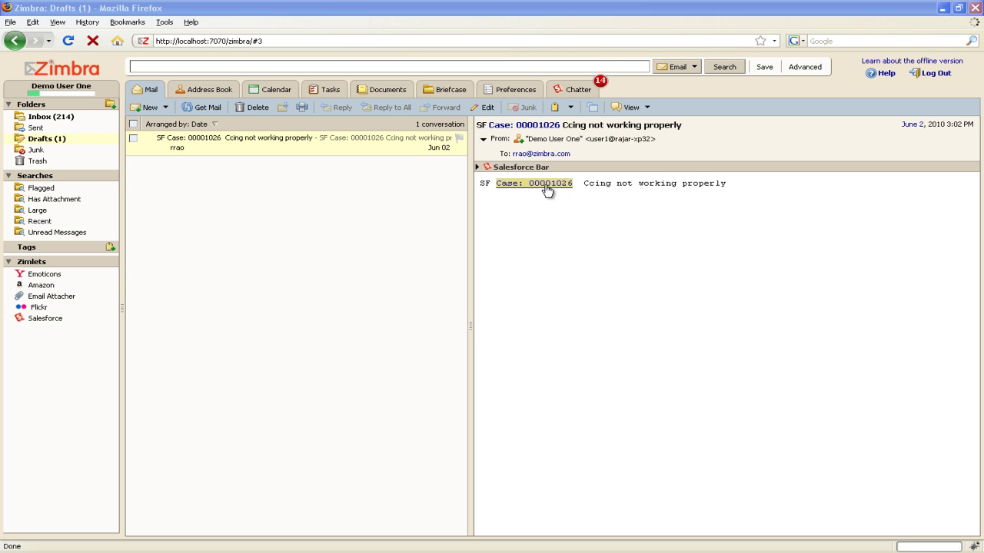
mouse_move(547, 188)
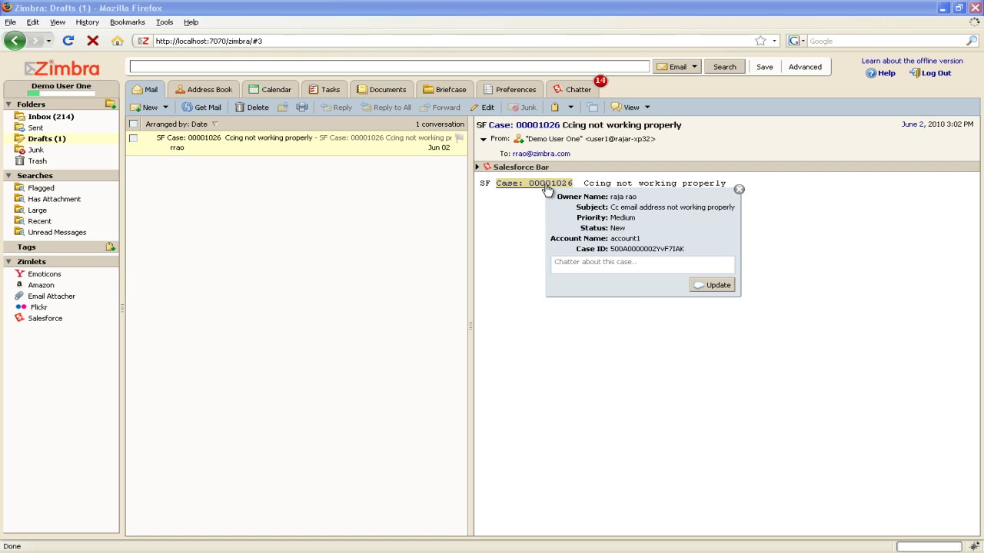
- Post the chatter update 'salesforce demo post' on case 00001026
click(620, 262)
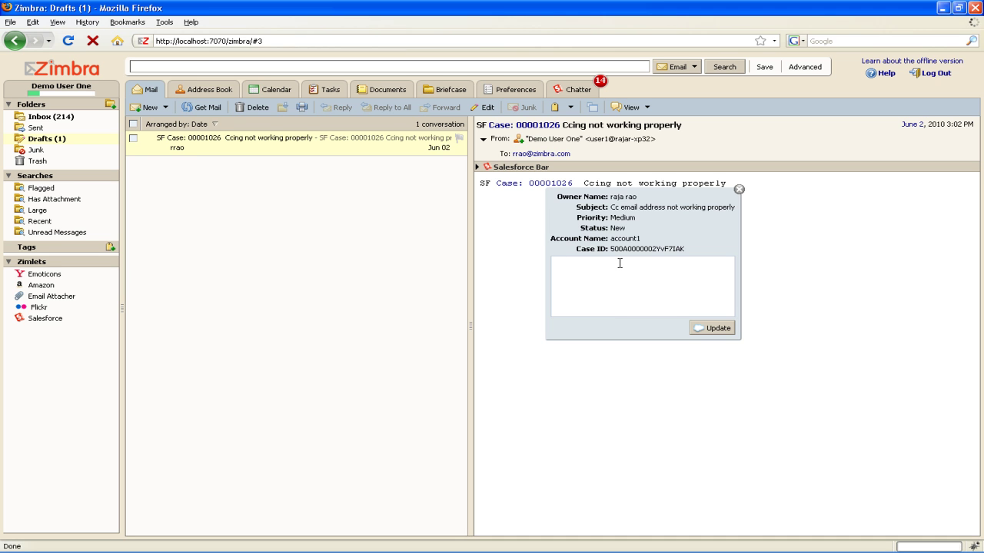
text(salesforce)
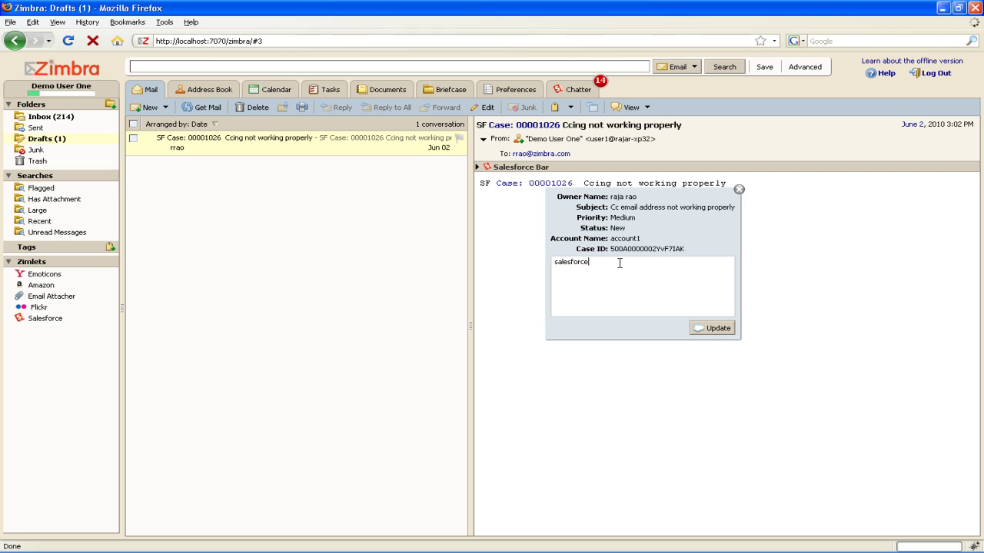
text( demo)
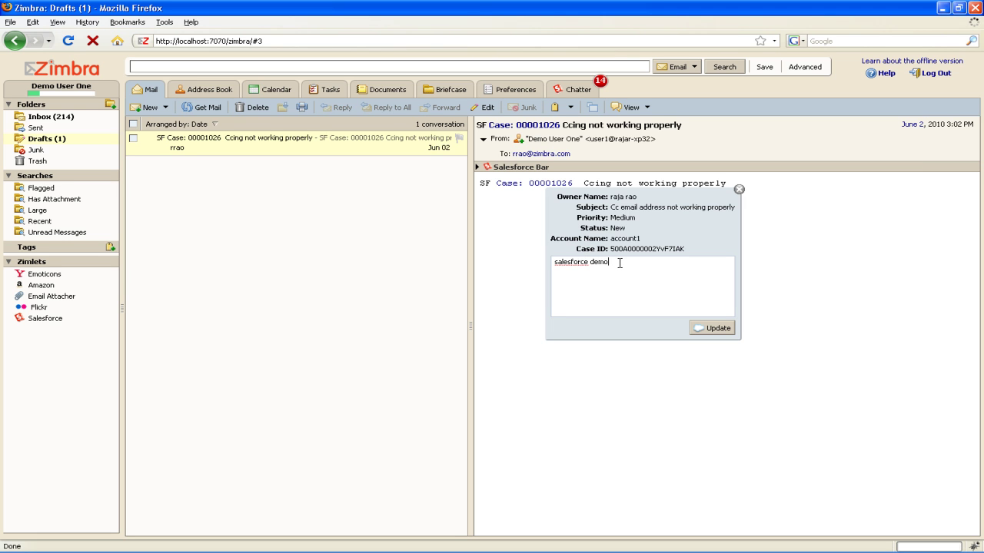
text( post)
click(721, 330)
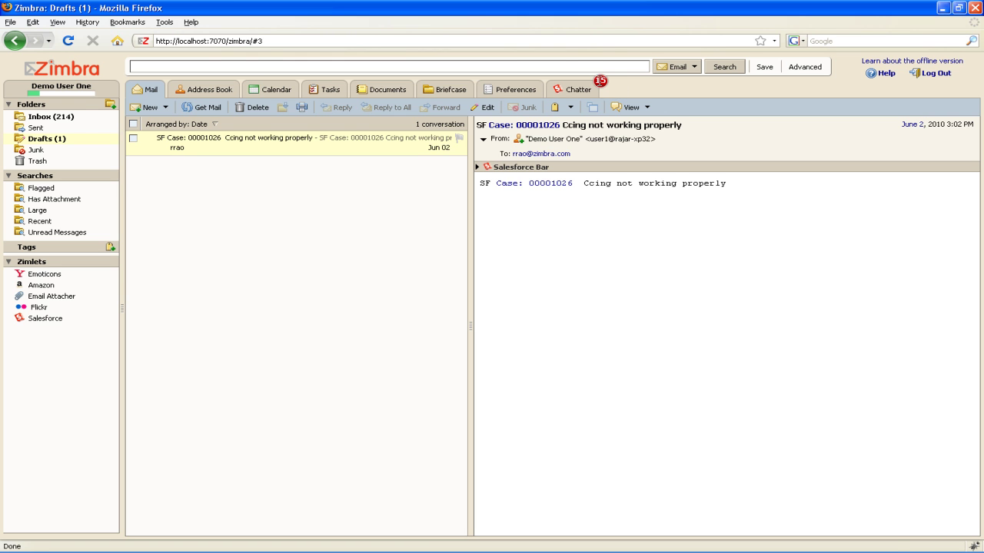
click(555, 190)
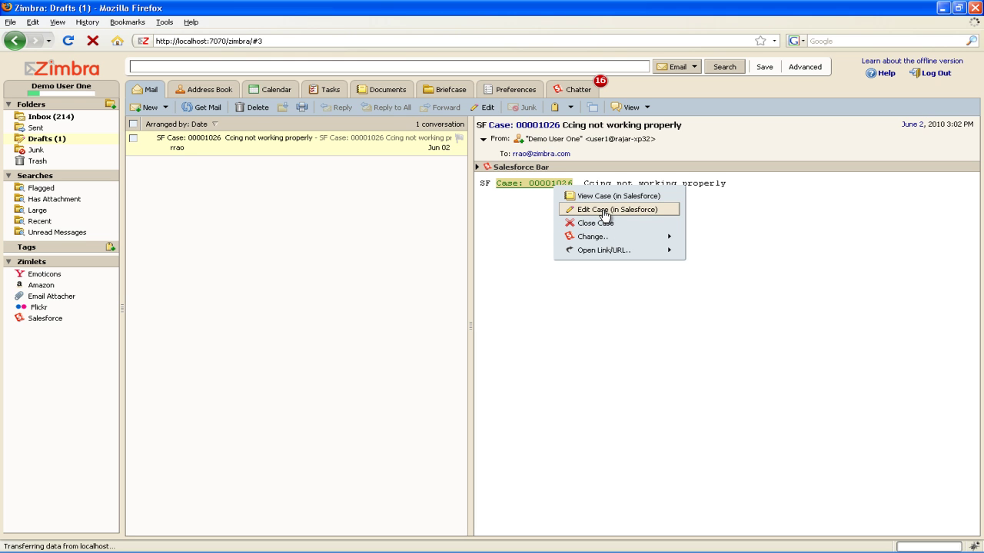
mouse_move(629, 239)
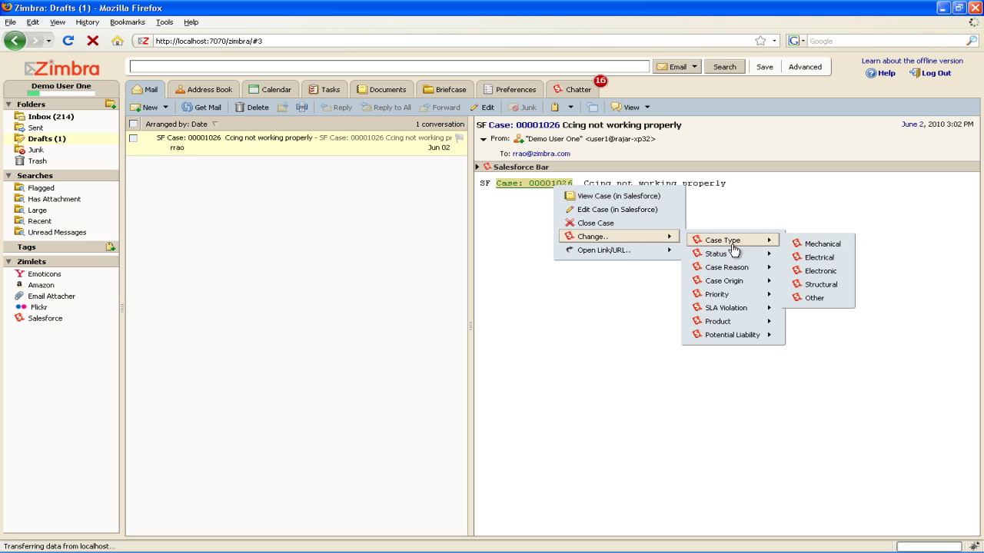
mouse_move(736, 255)
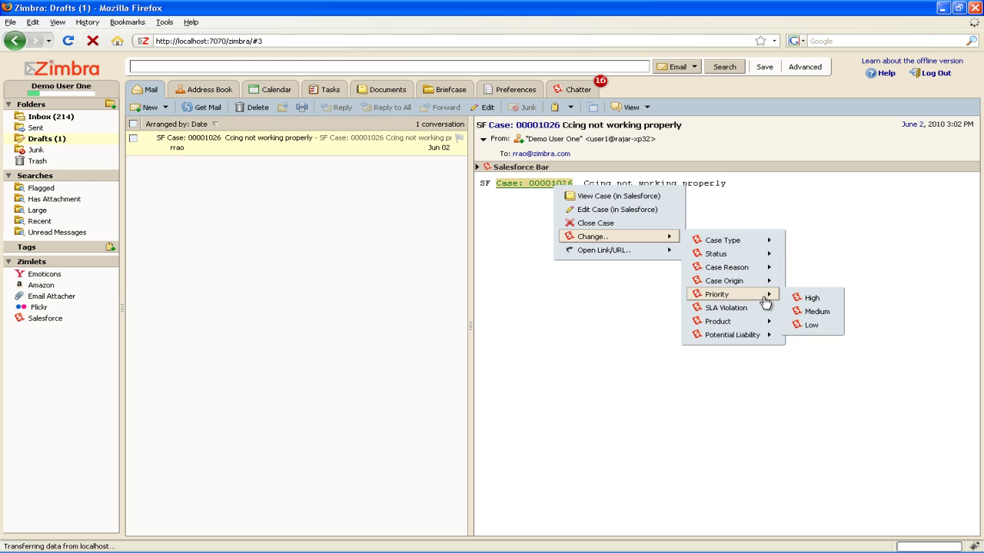
click(738, 223)
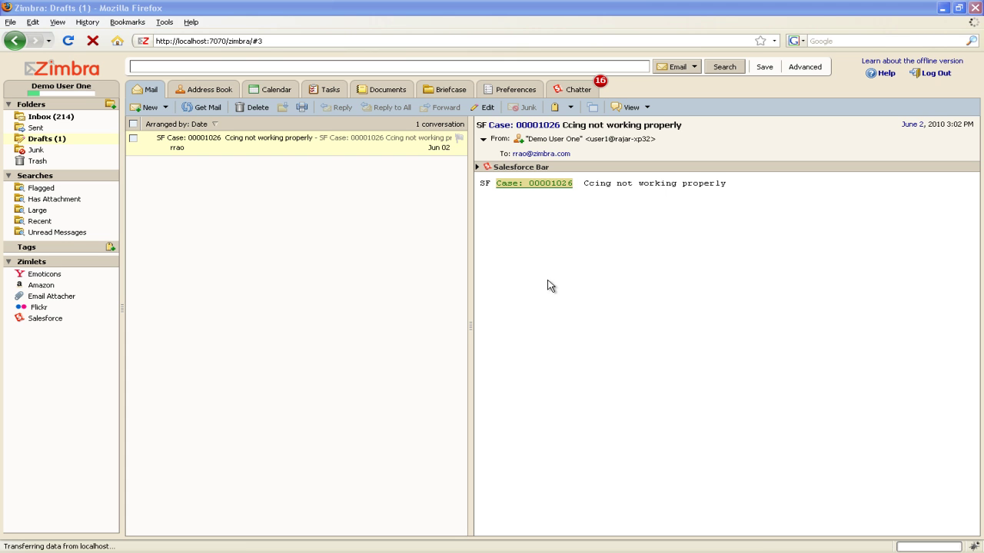
- Switch to the Chatter tab and add a Users only feed column
click(577, 91)
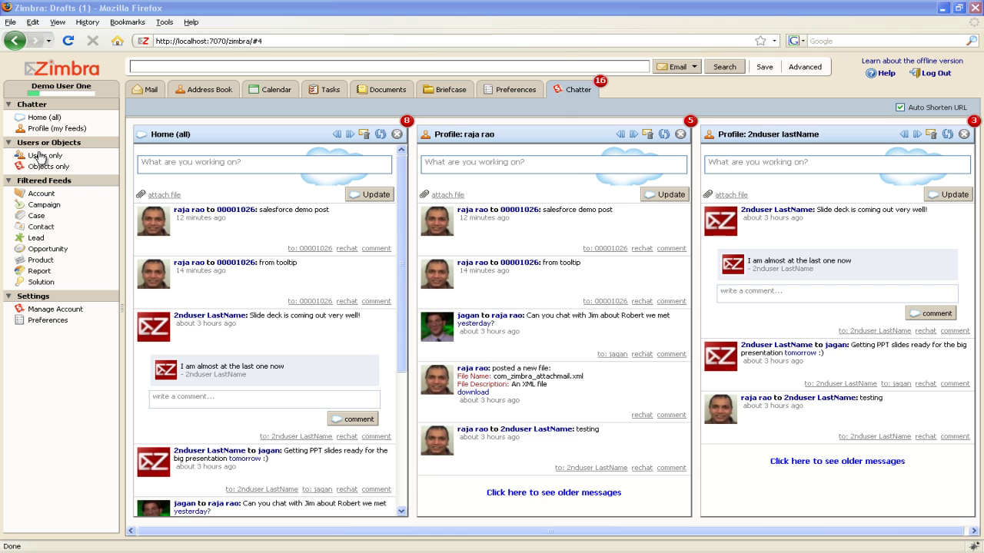
click(38, 155)
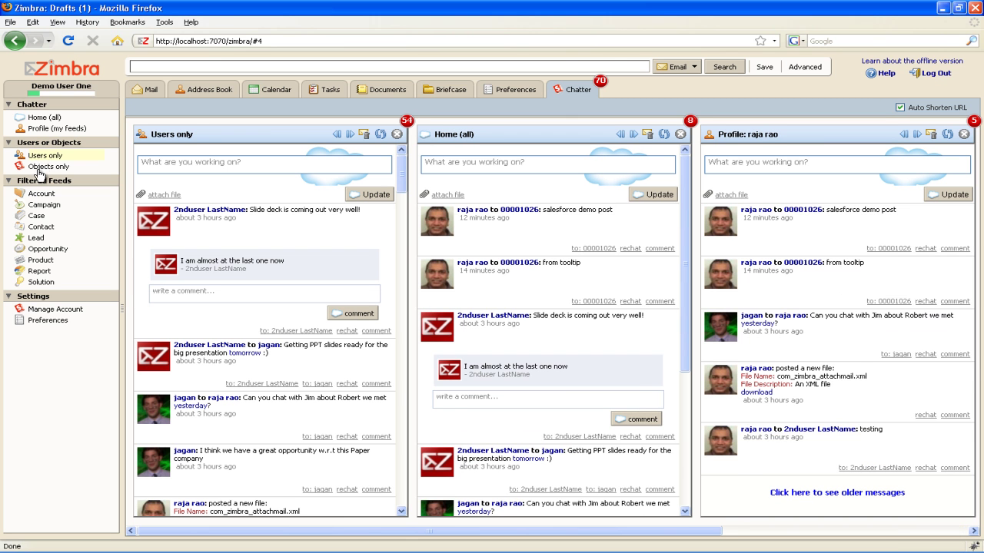
- Add the Objects only feed column, then open and close the Account filtered feed
click(40, 169)
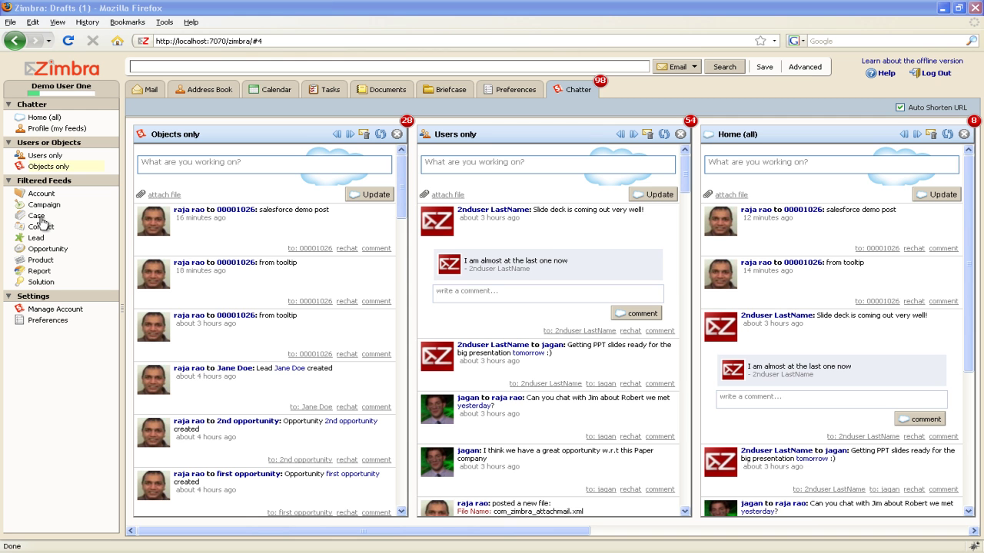
click(40, 195)
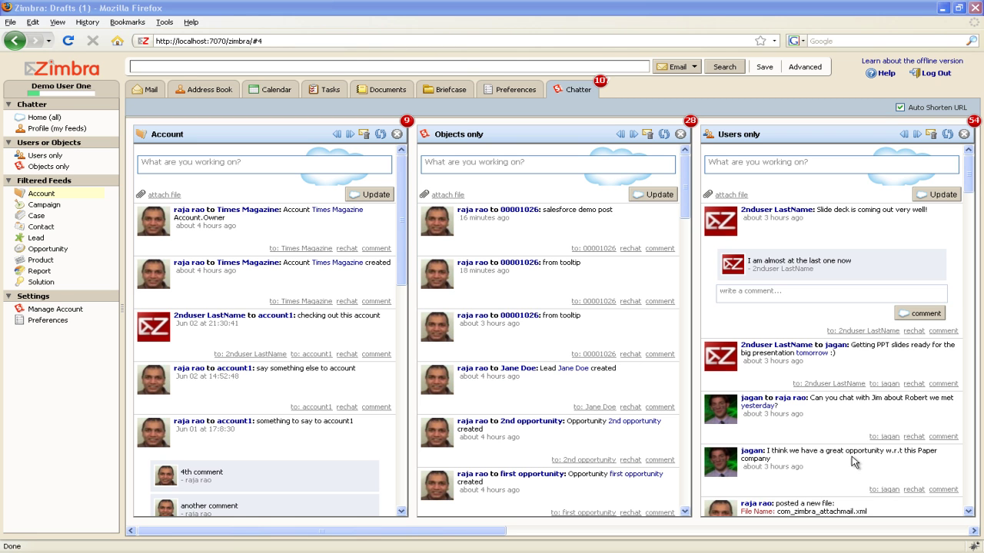
click(396, 135)
- Close the Objects only, Users only and Home (all) columns and mark your profile feed as read
click(395, 134)
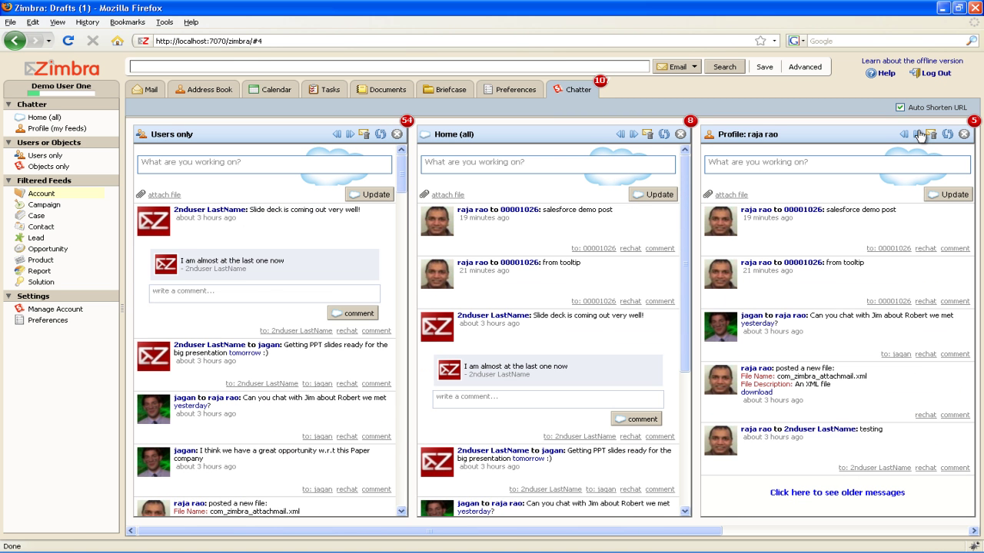
click(397, 135)
click(396, 134)
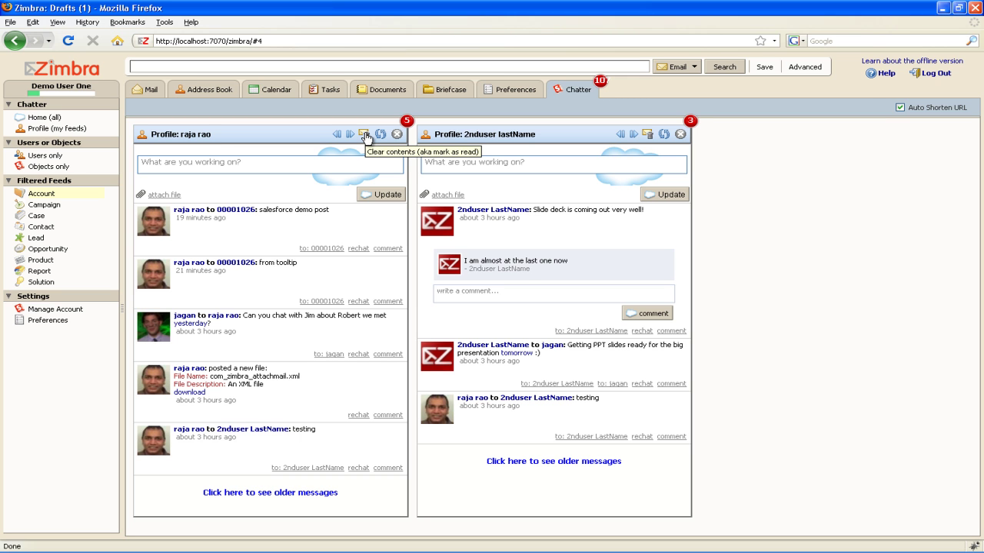
click(365, 135)
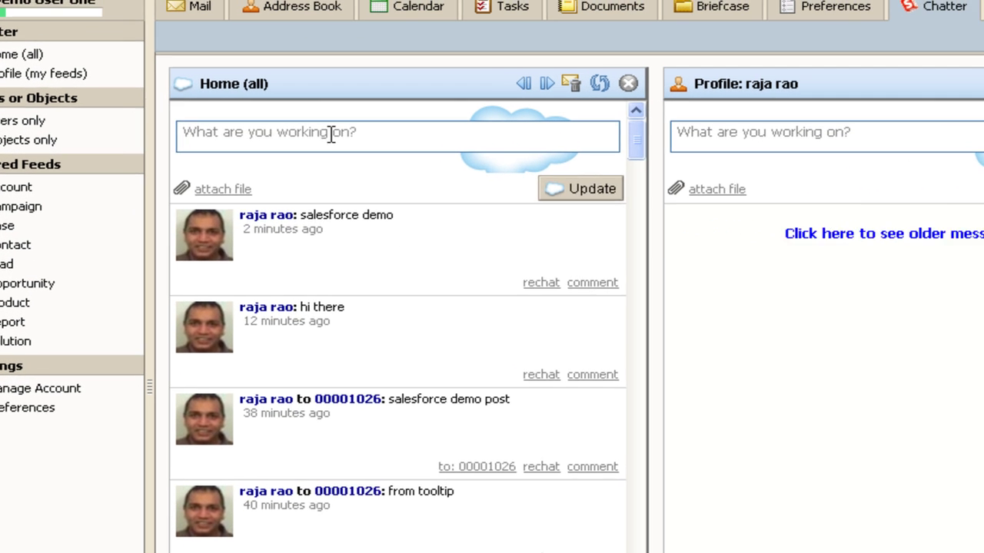
- Post the status update 'test chatter' from the Home (all) feed
click(246, 157)
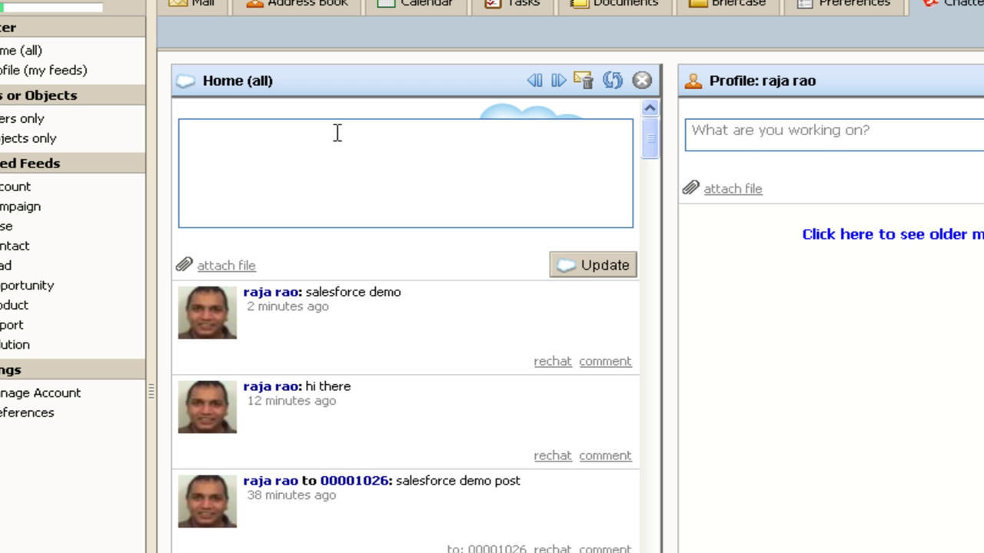
text(test chatter)
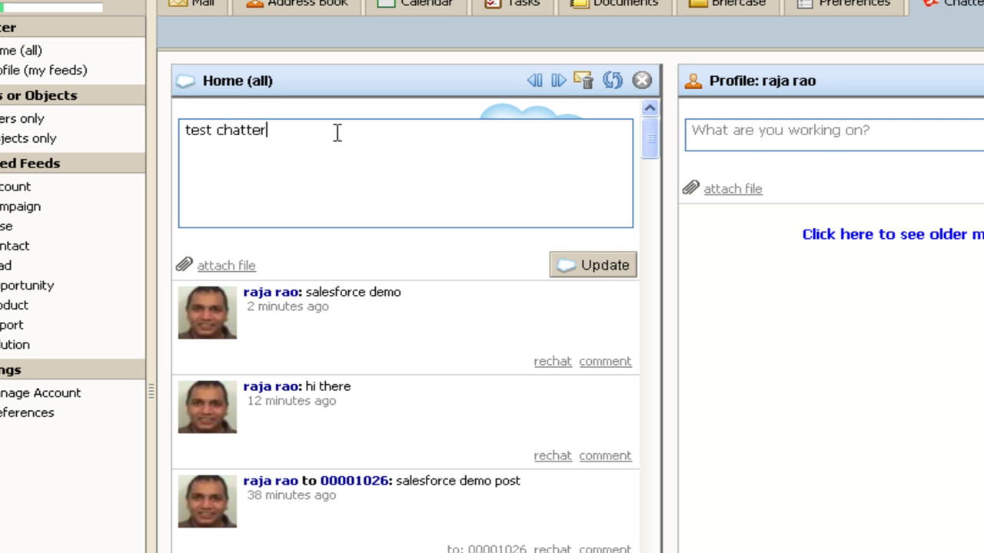
click(587, 270)
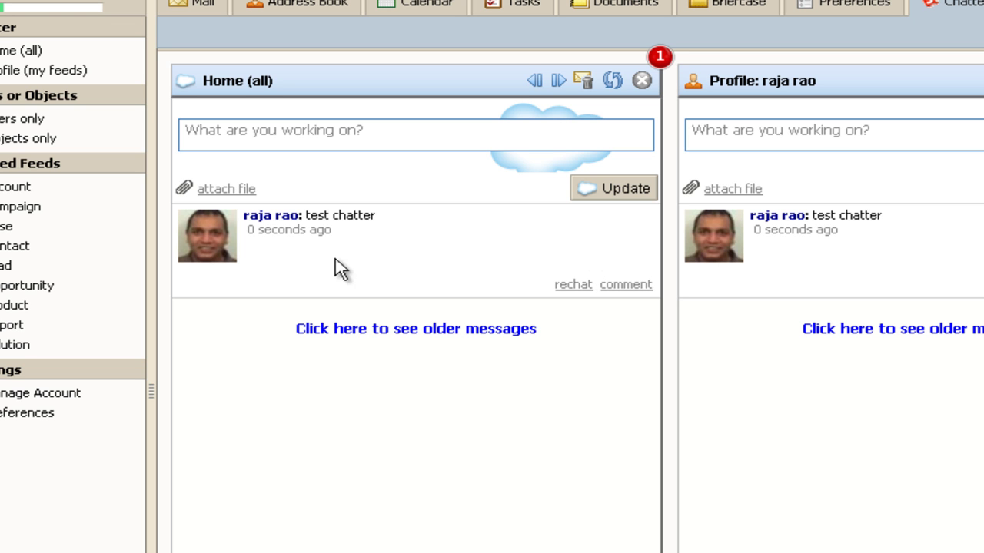
- Load older Home feed messages and comment 'this is great' on the Slide deck post
click(339, 329)
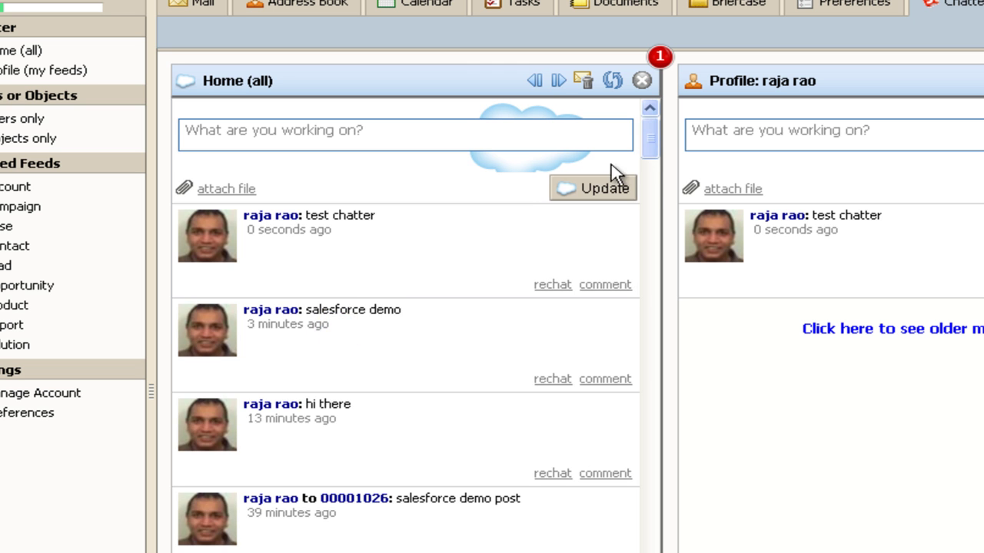
drag(653, 138, 657, 180)
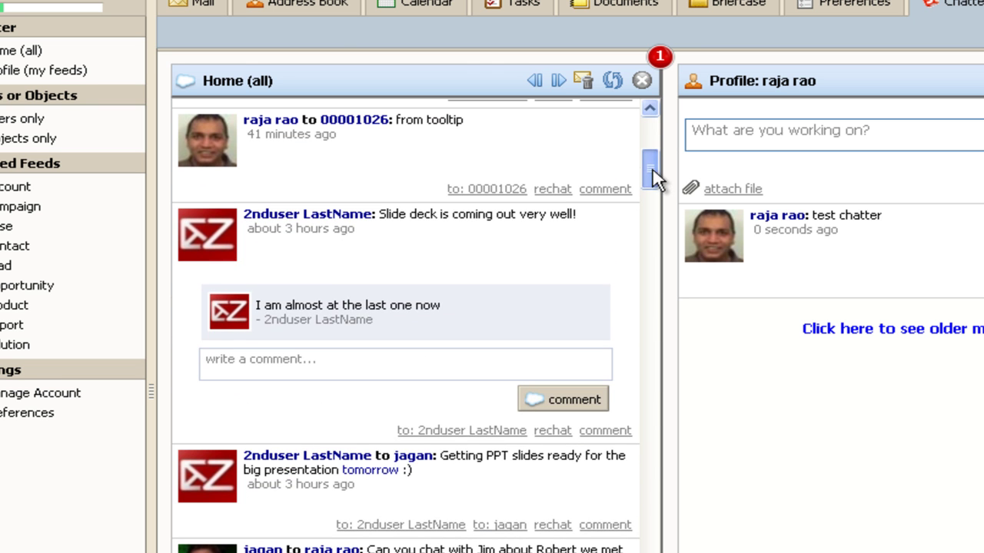
click(315, 359)
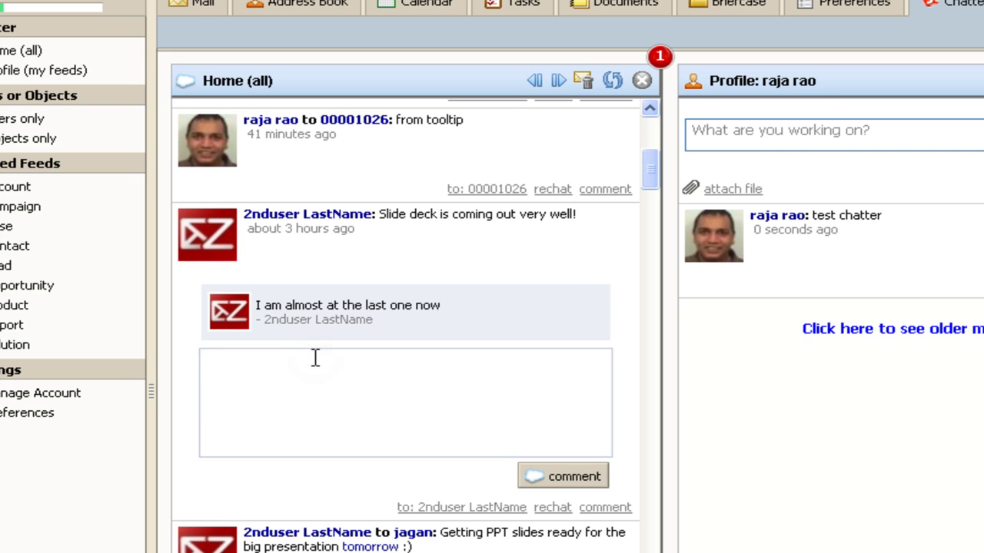
text(this is a)
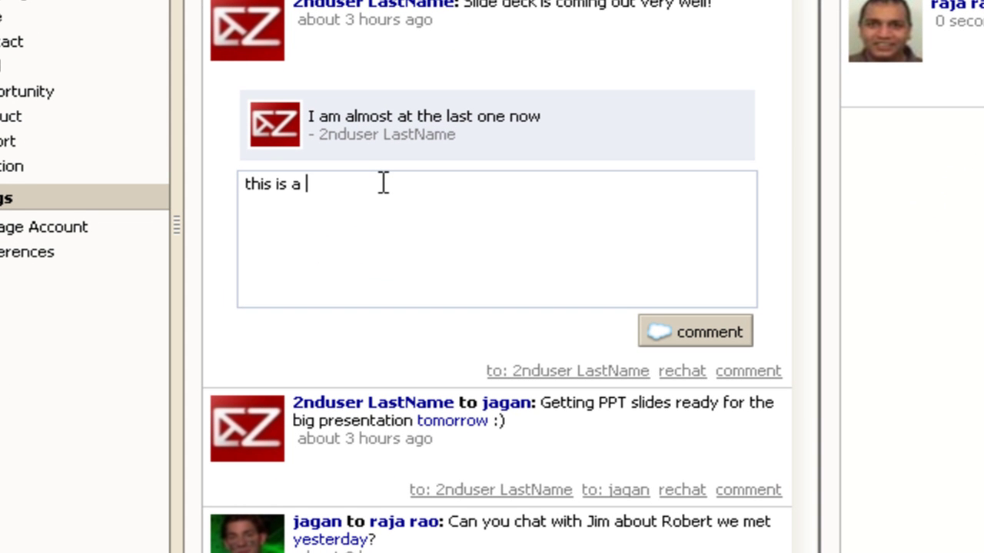
key(BackSpace)
key(BackSpace)
text(great)
click(706, 335)
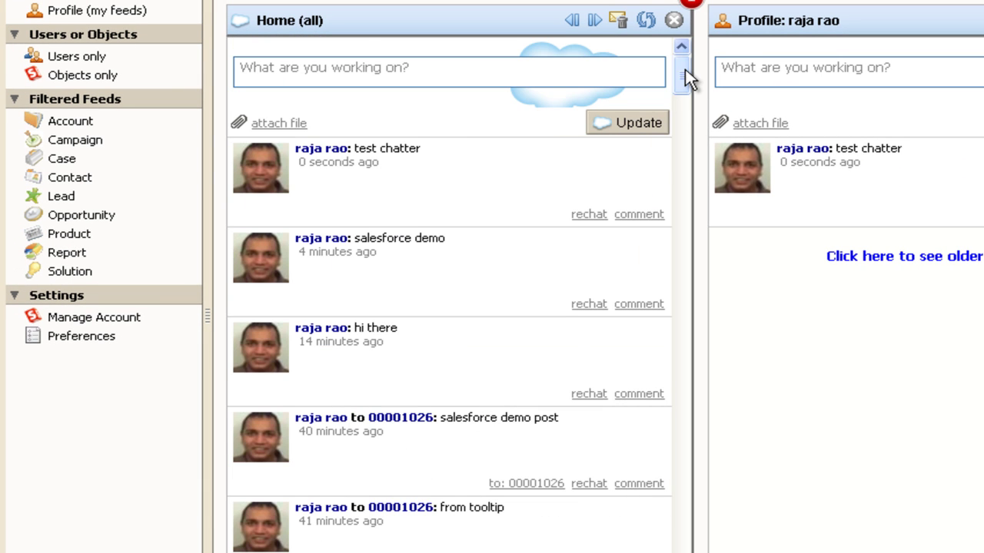
- Post 'this is to other user' directly to the second user's wall
drag(684, 70, 696, 111)
scroll(698, 112, up, 1)
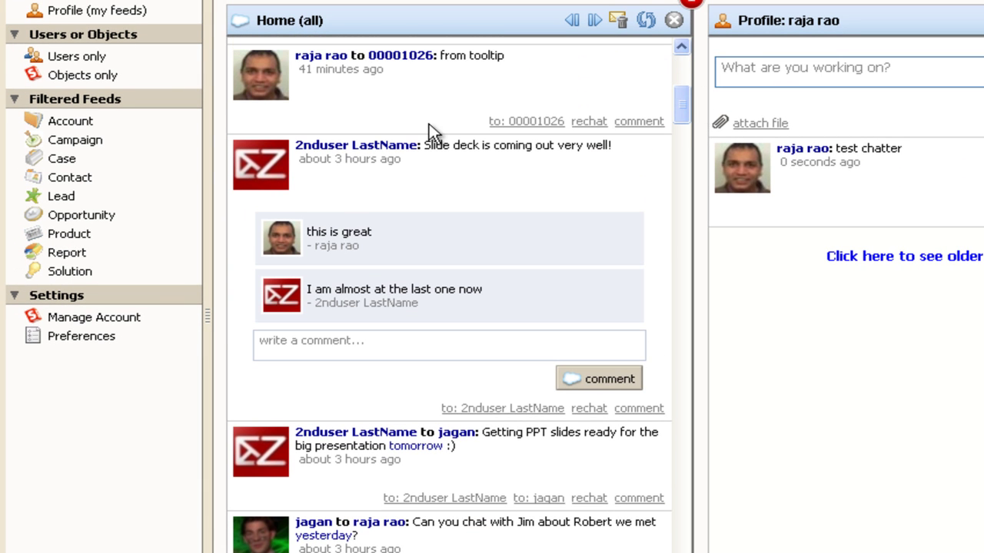
click(483, 408)
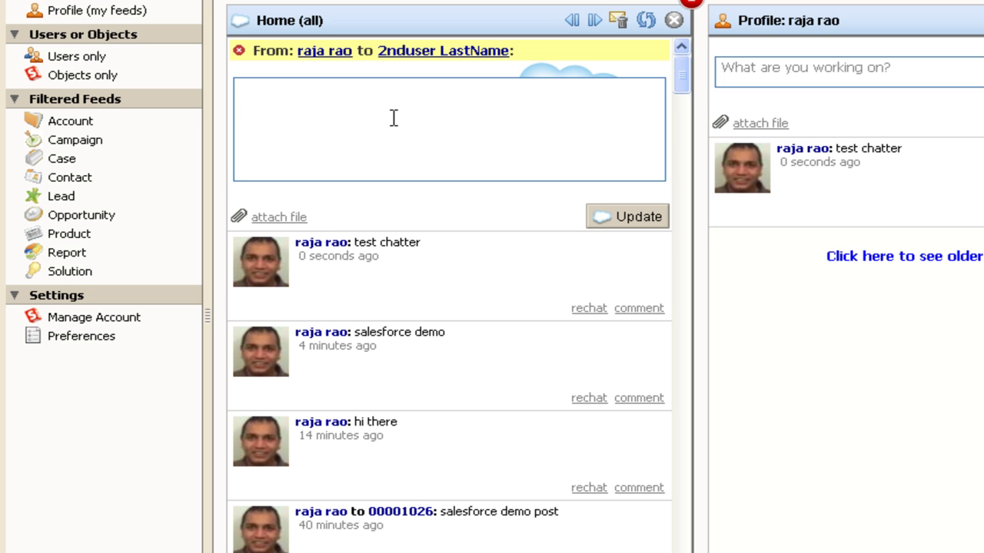
text(this o)
key(BackSpace)
text(si)
key(BackSpace)
key(BackSpace)
text(is to other user)
click(619, 218)
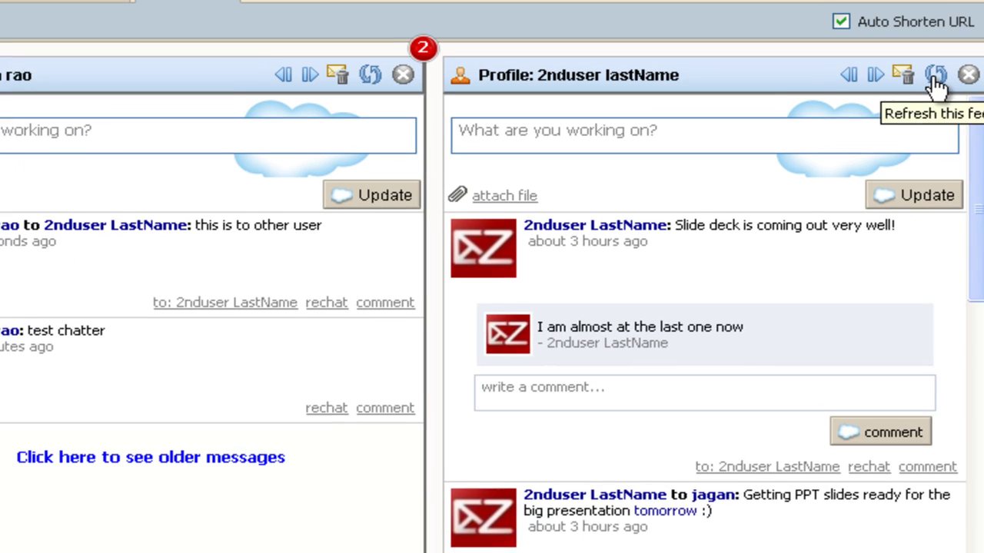
- Reload the 'Profile: 2nduser lastName' feed and publish the status 'testing chatter' on it
click(911, 79)
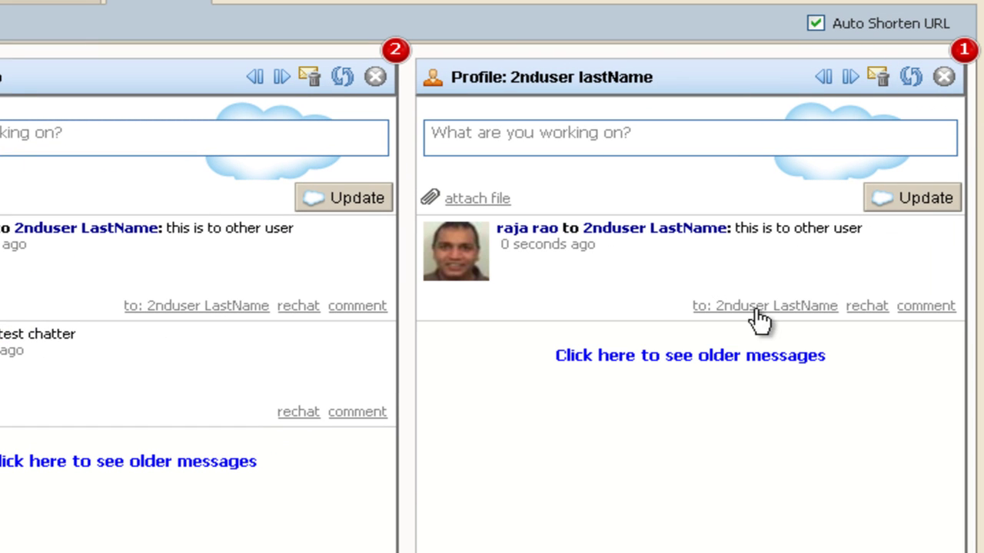
click(723, 251)
click(656, 138)
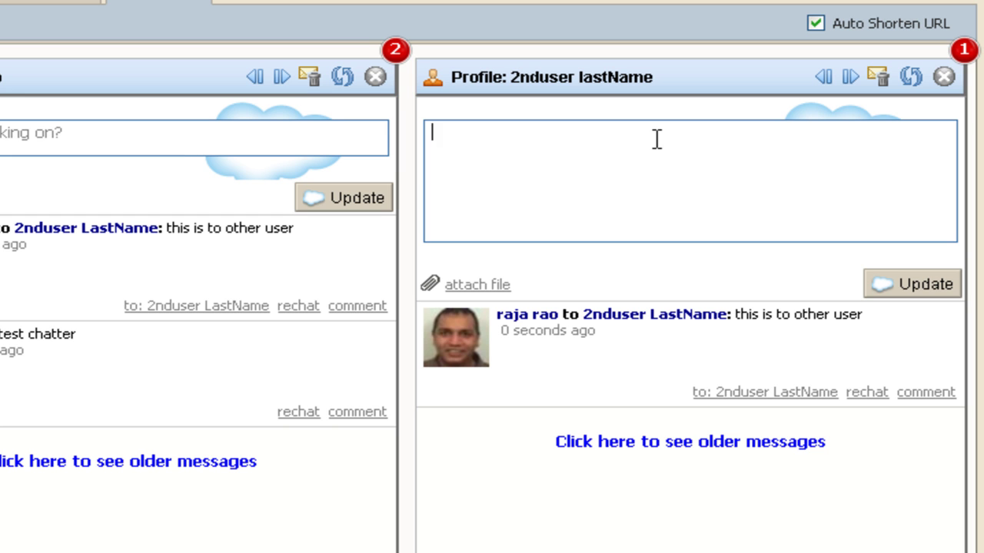
text(testing chatter)
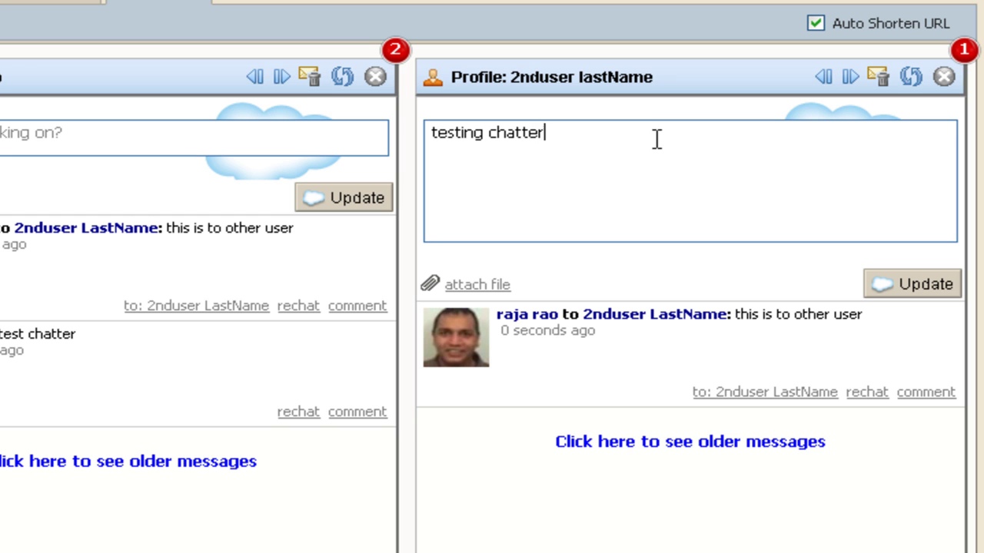
click(900, 282)
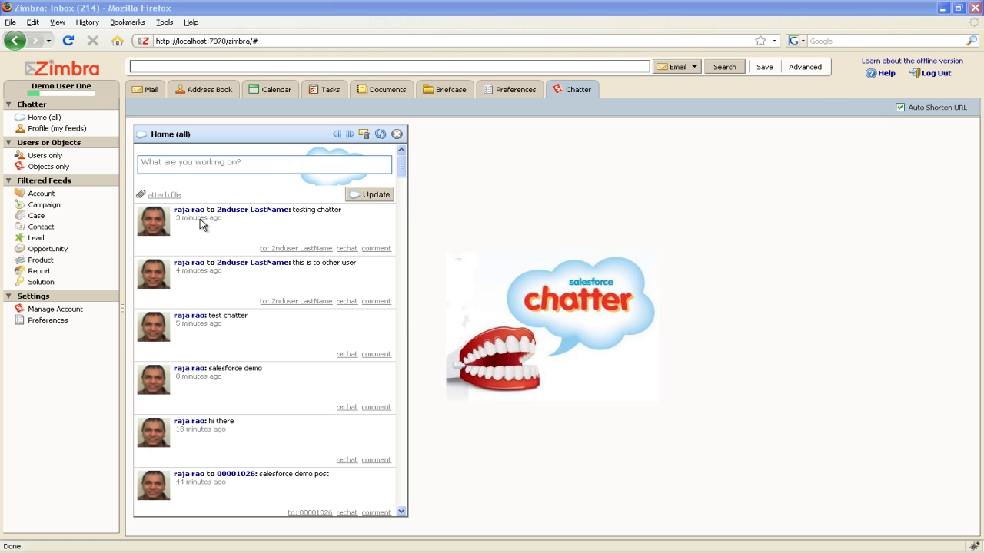
click(164, 196)
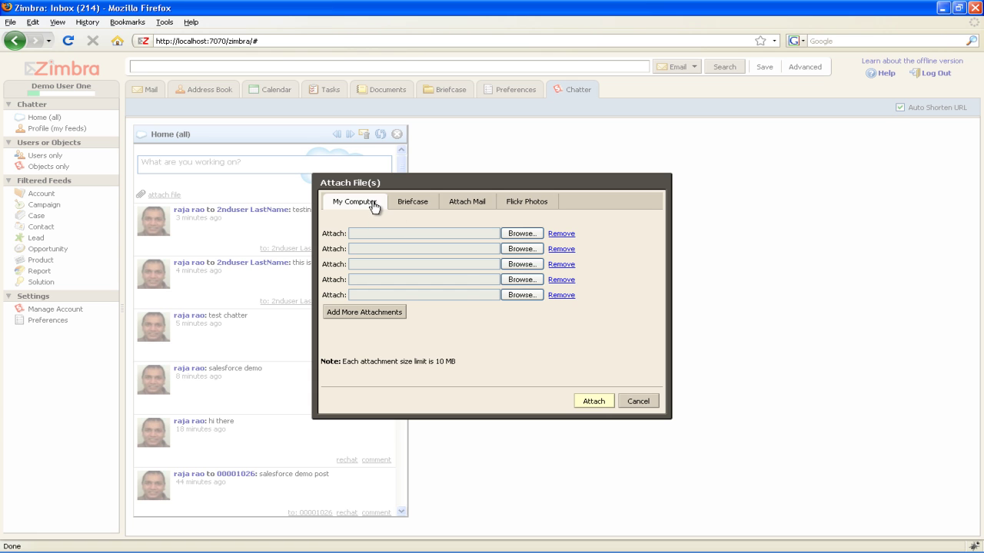
click(407, 202)
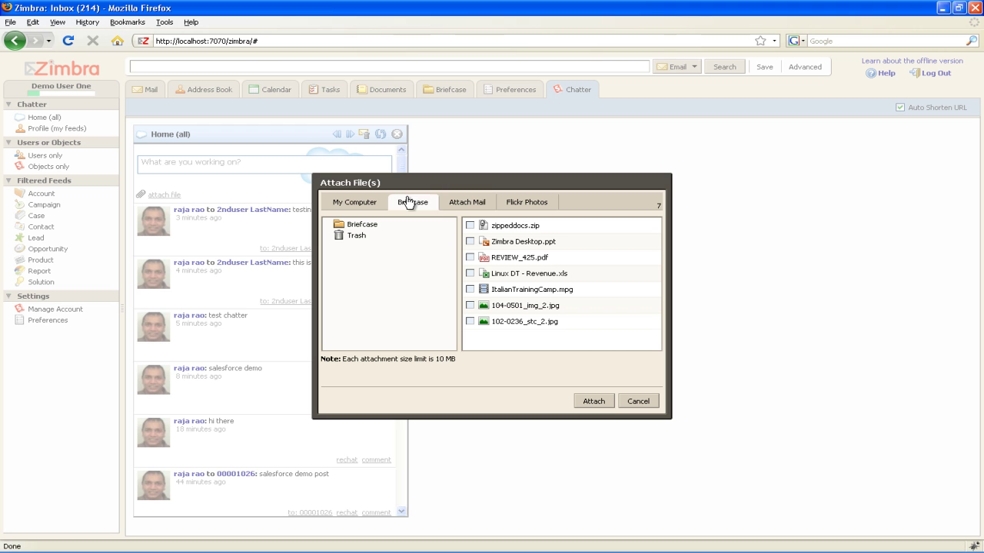
click(462, 209)
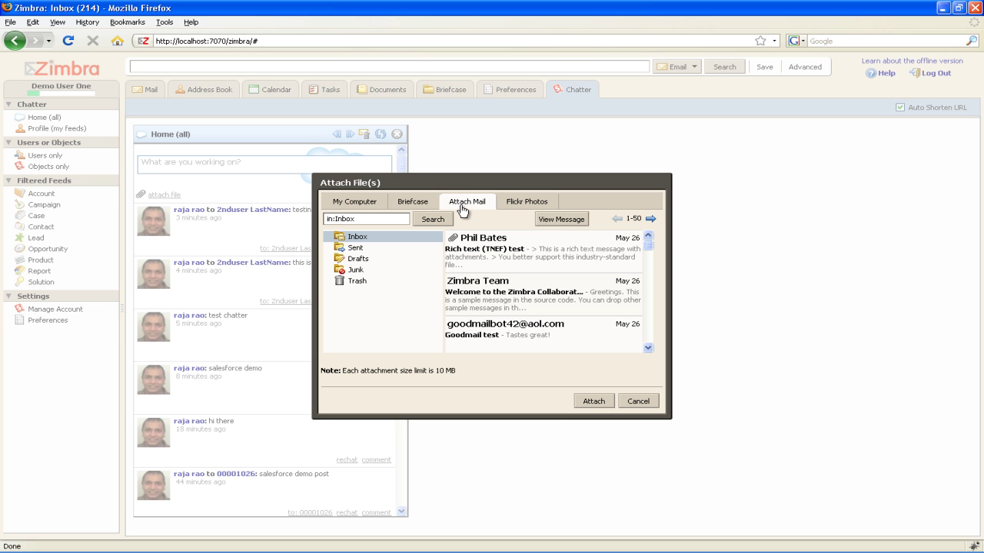
click(526, 203)
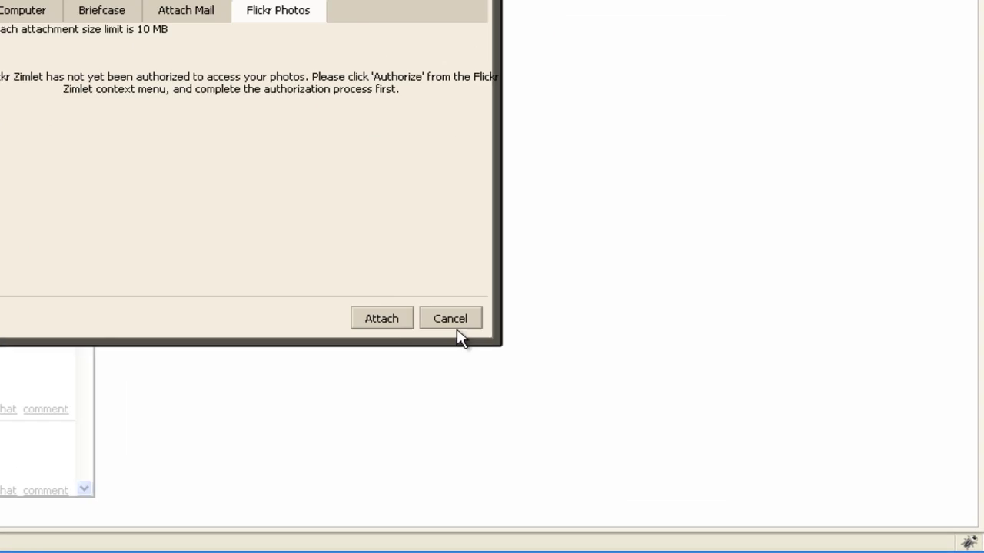
click(451, 320)
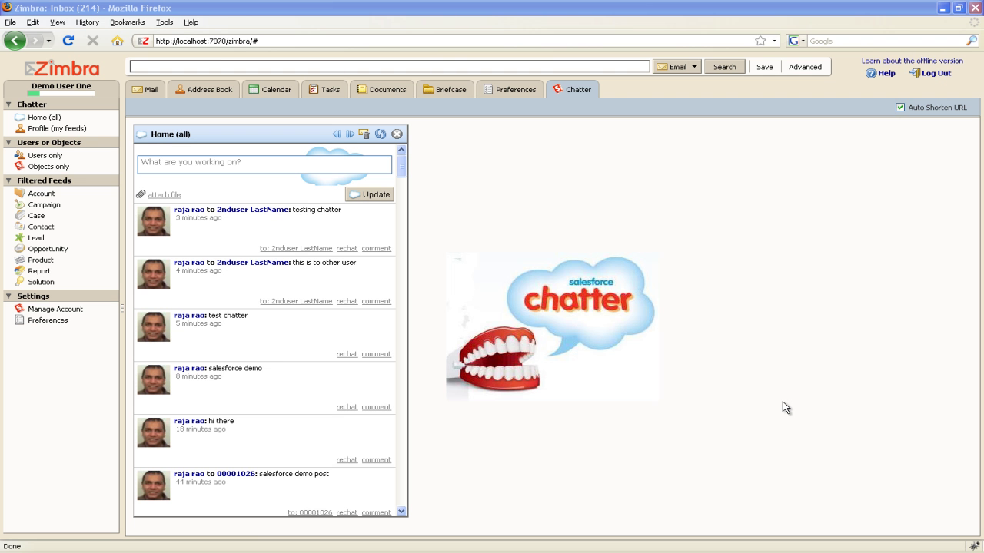